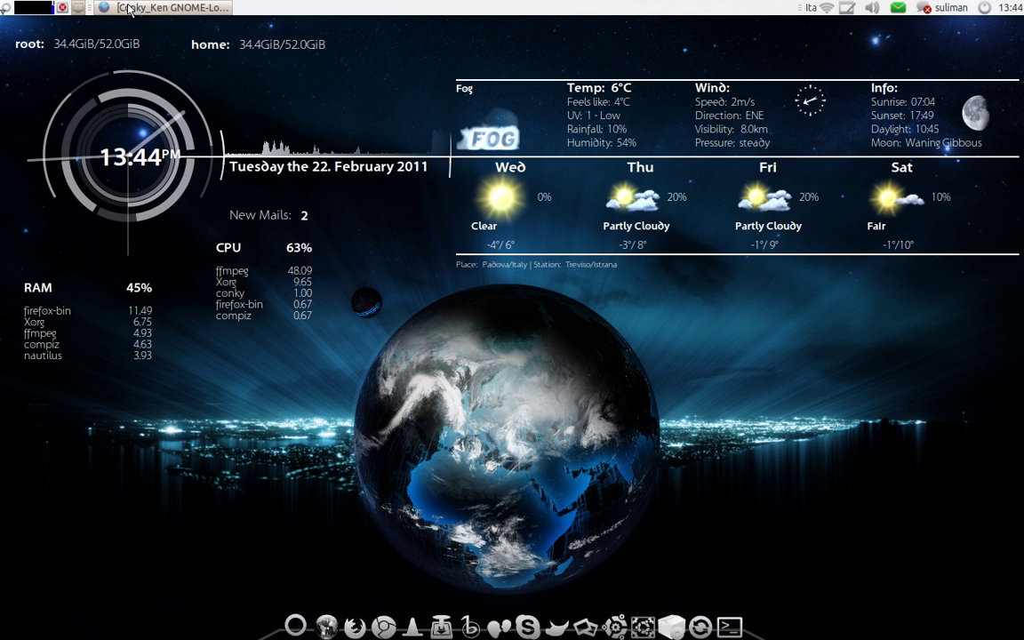
# Step: Switch to the web browser and look over the introduction and features on the xplanetFX page
pyautogui.click(169, 7)
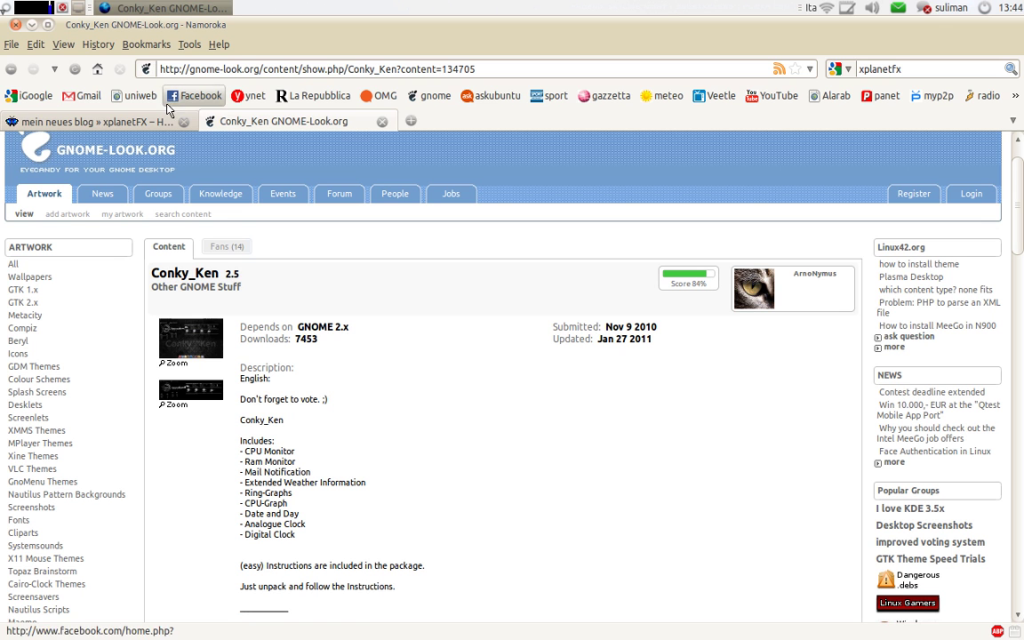
pyautogui.click(134, 122)
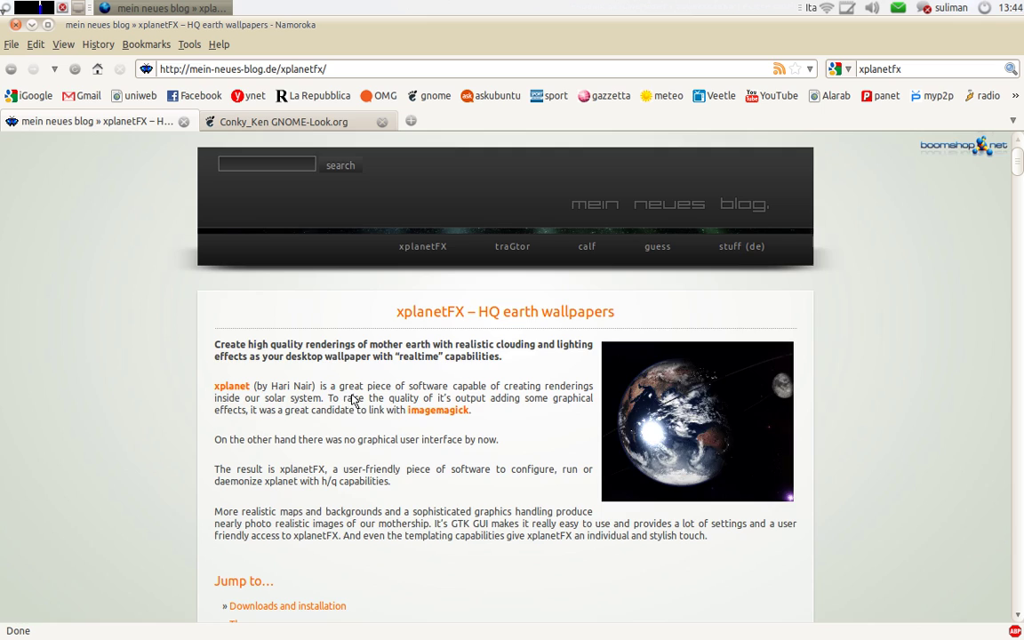
pyautogui.scroll(-5, 346, 386)
pyautogui.scroll(-15, 351, 379)
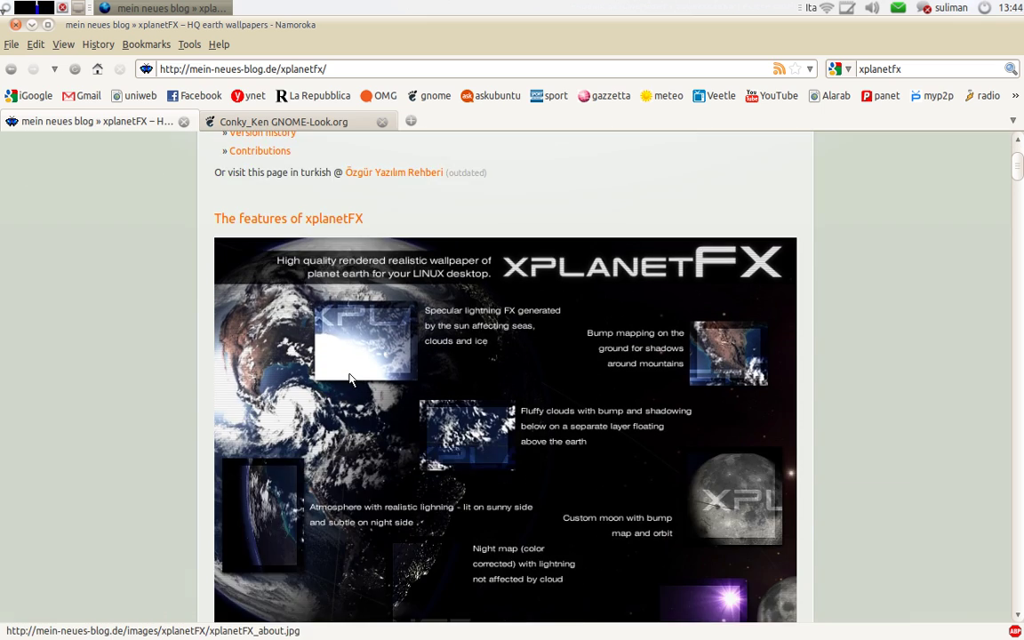
pyautogui.scroll(-5, 349, 377)
pyautogui.scroll(15, 350, 378)
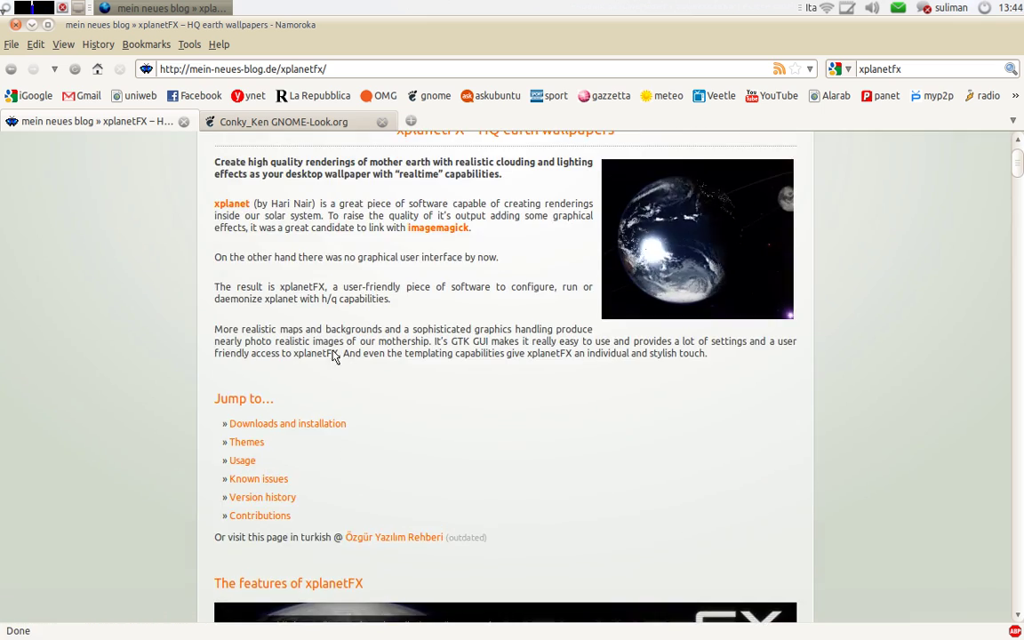
# Step: Go to the page's Downloads and installation section and review the repository commands and package downloads
pyautogui.click(268, 425)
pyautogui.scroll(-5, 355, 373)
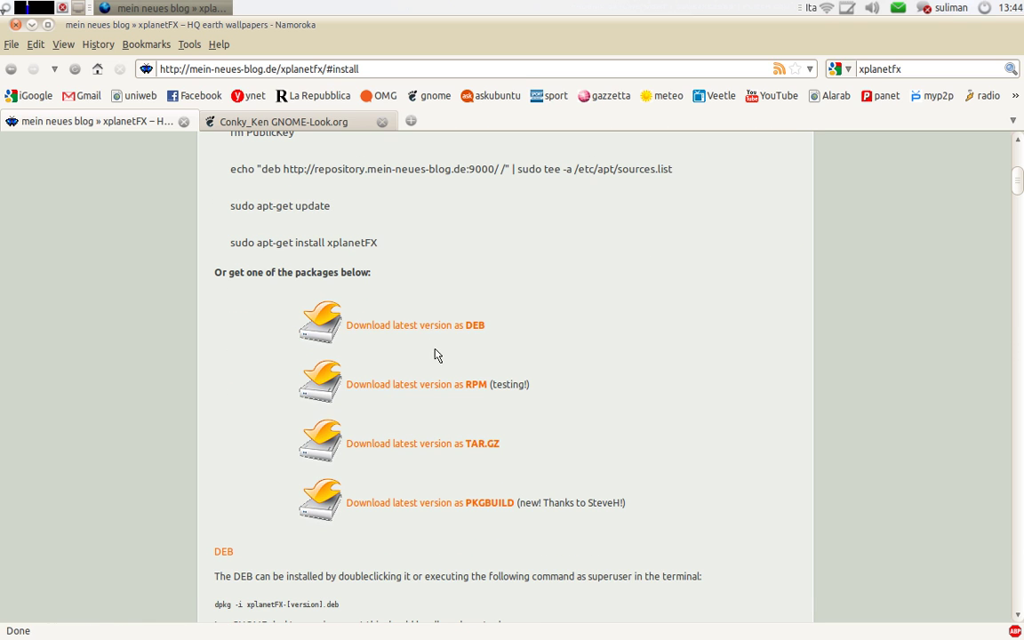
pyautogui.scroll(5, 424, 332)
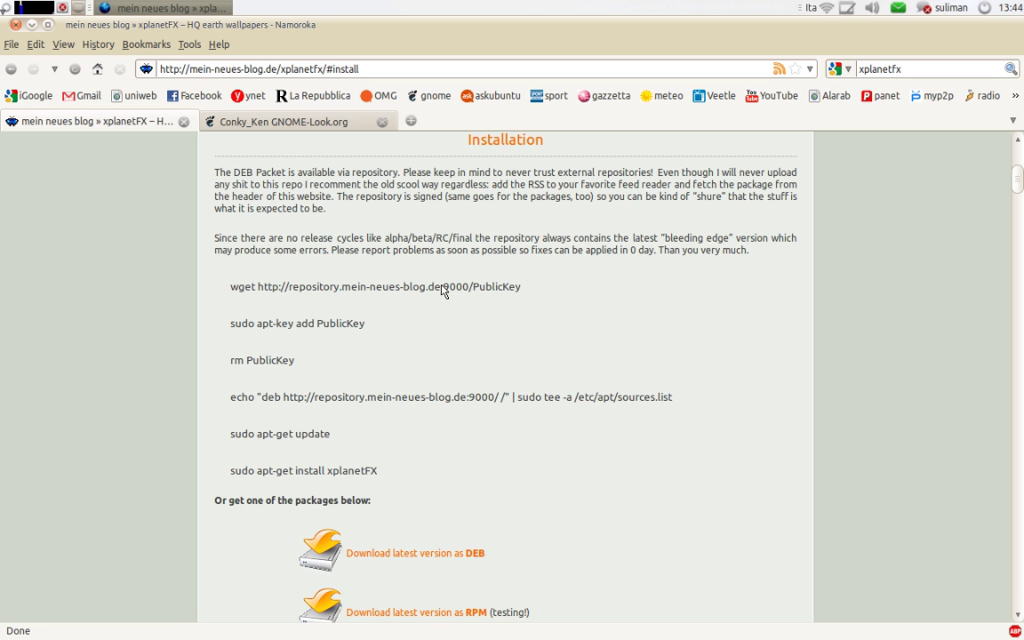
pyautogui.scroll(-7, 412, 294)
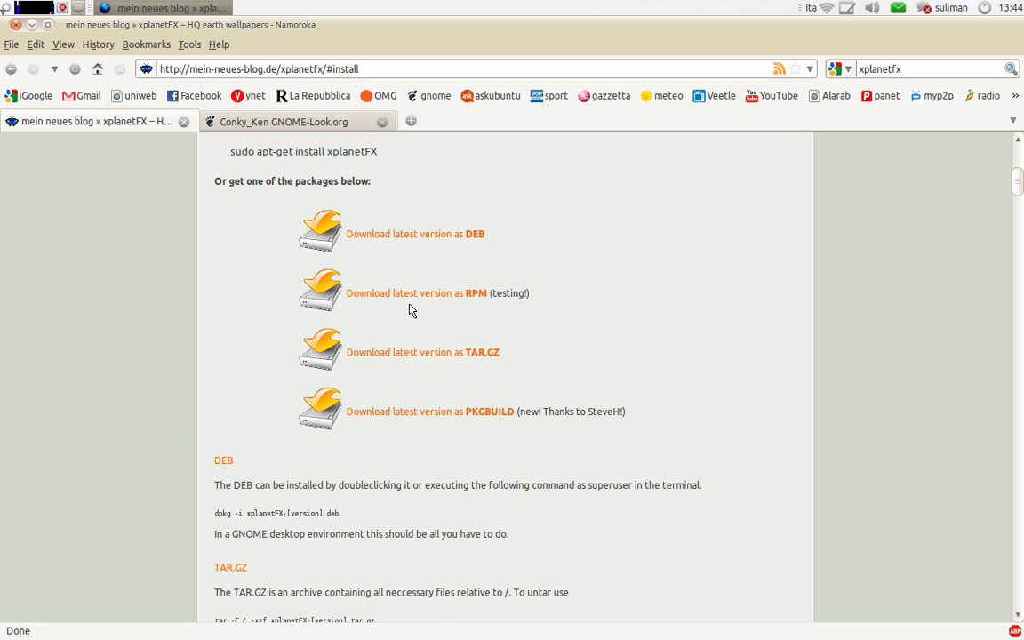
pyautogui.scroll(4, 409, 309)
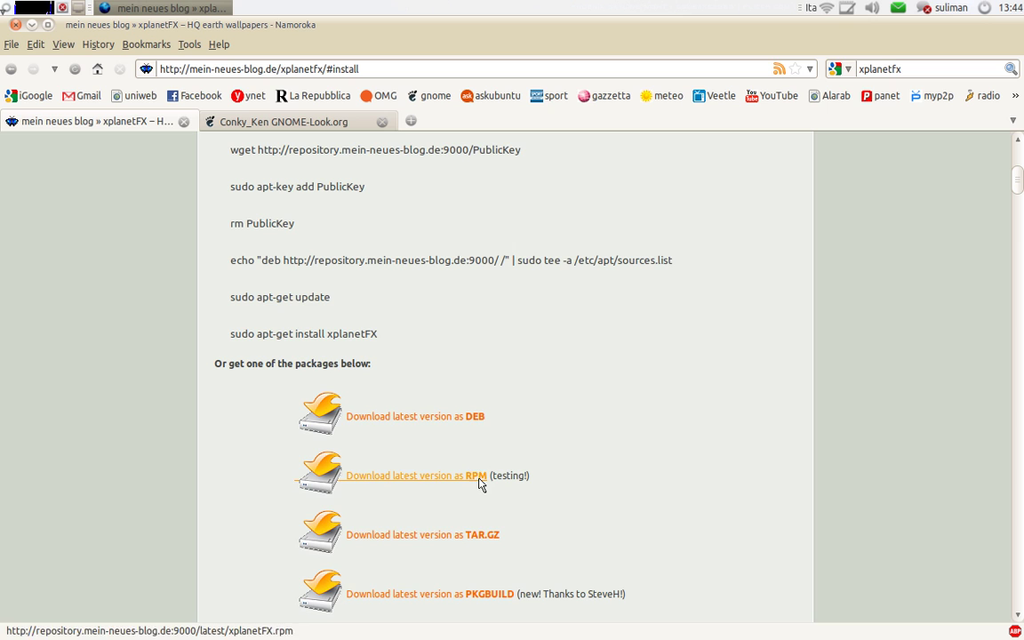
pyautogui.scroll(4, 516, 423)
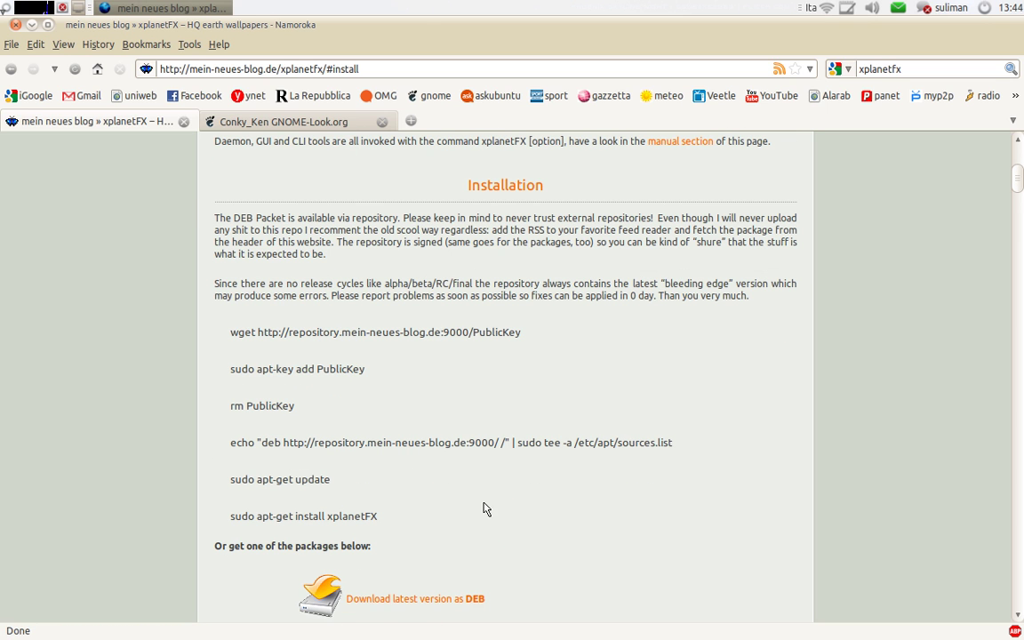
pyautogui.scroll(7, 455, 582)
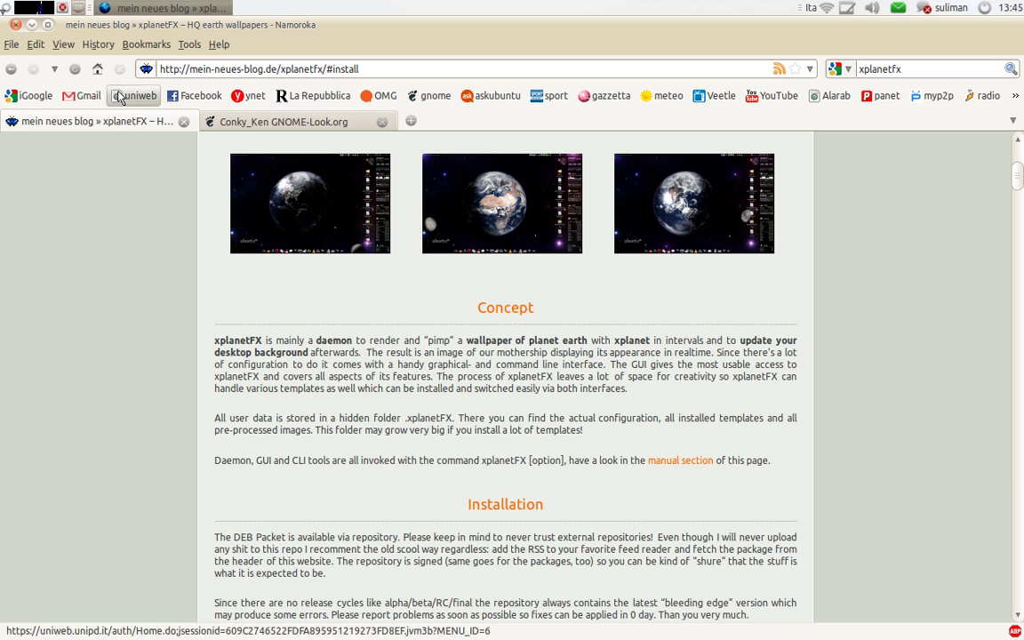
# Step: Minimize the browser window and launch xplanetFX from the desktop's accessories
pyautogui.click(33, 25)
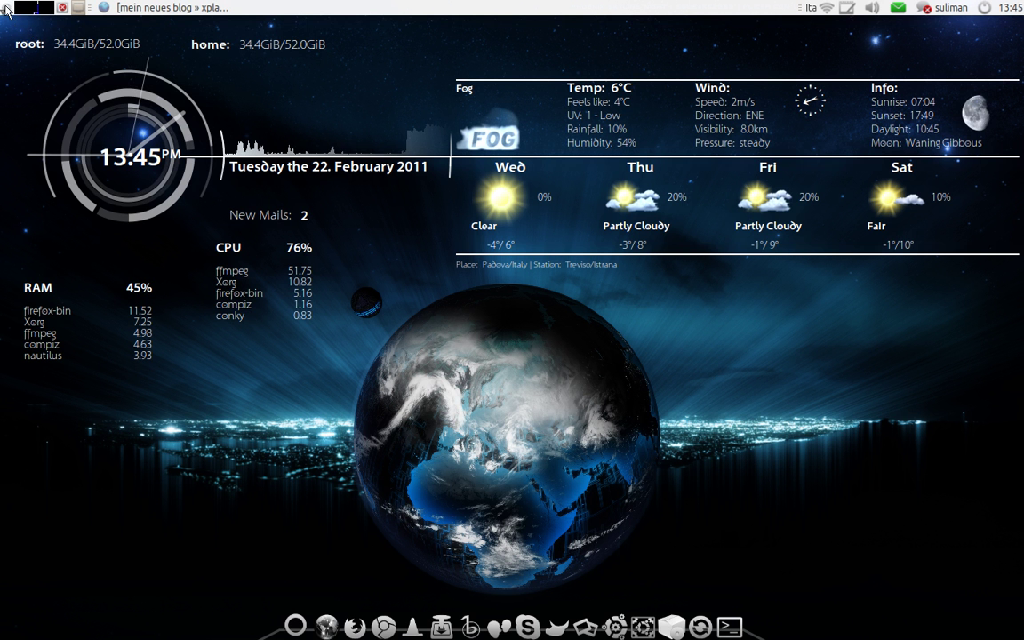
pyautogui.click(6, 8)
pyautogui.moveTo(12, 27)
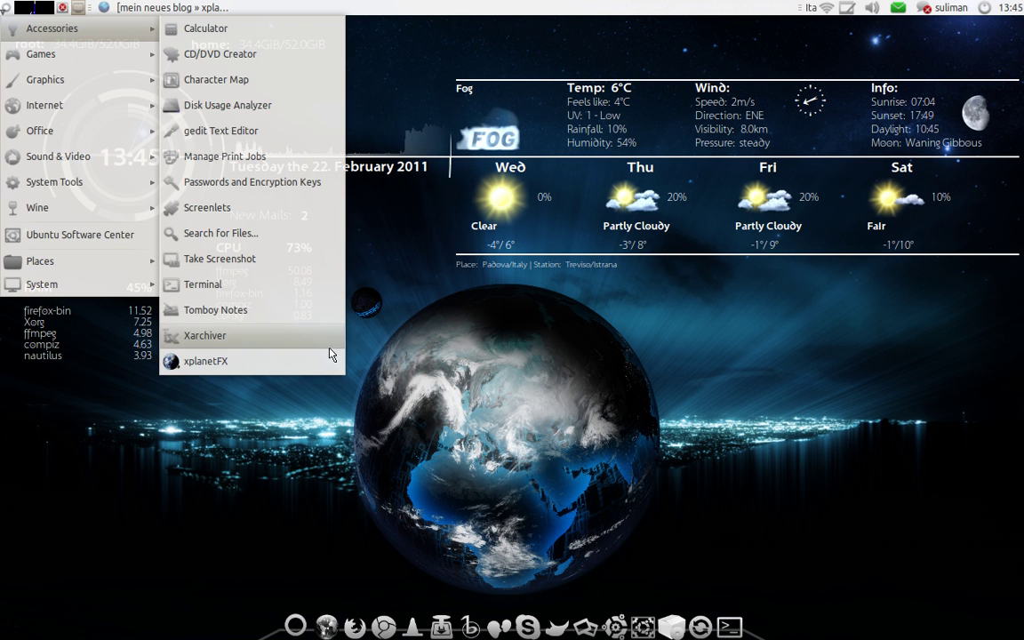
pyautogui.click(300, 364)
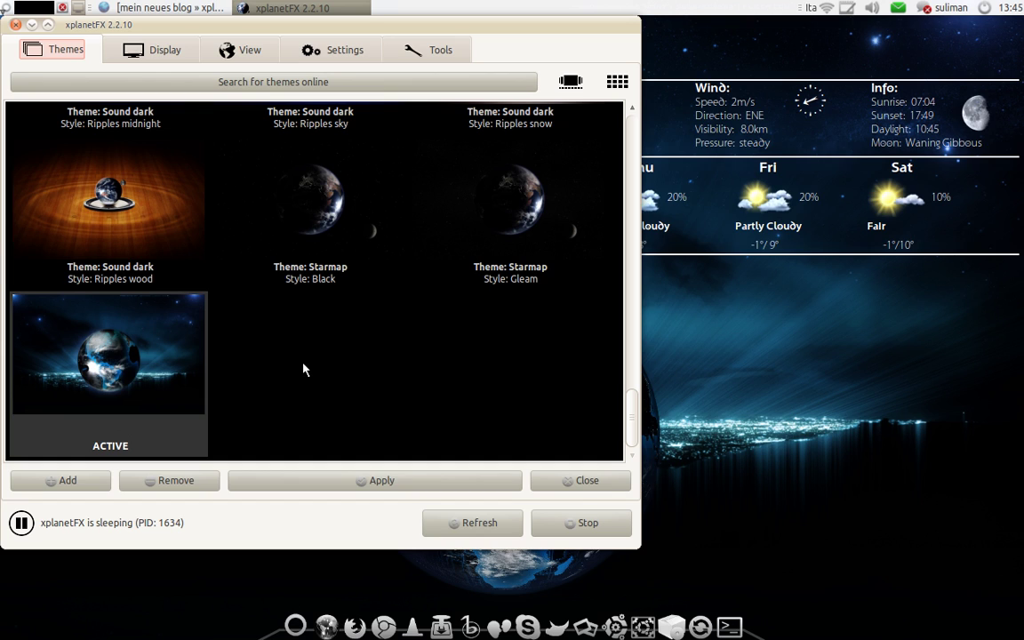
# Step: Search for themes online and browse the retrieved theme list, selecting the Eye theme
pyautogui.click(289, 87)
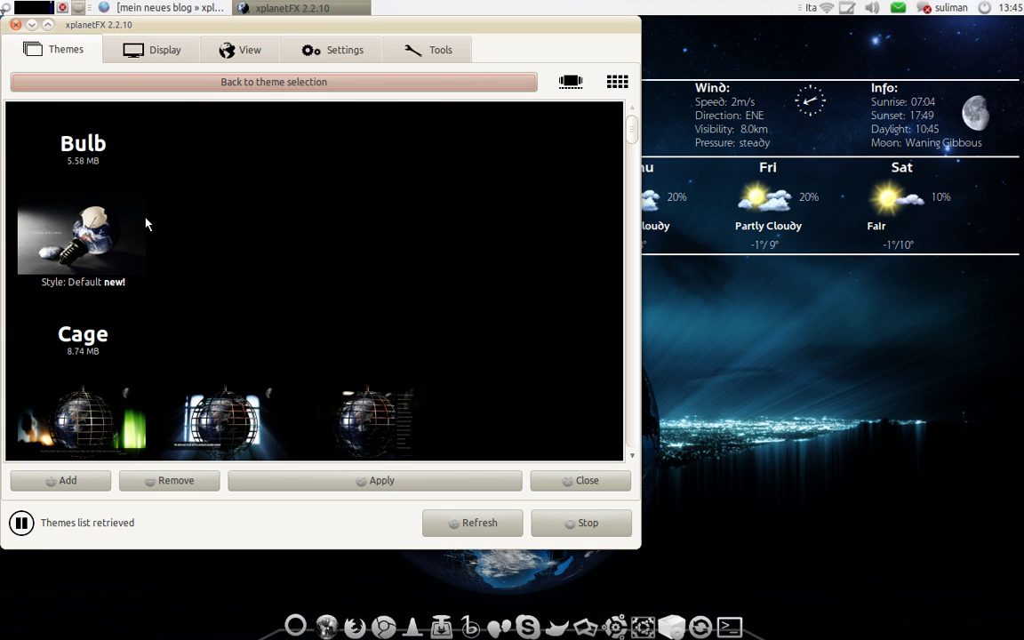
pyautogui.scroll(-10, 129, 165)
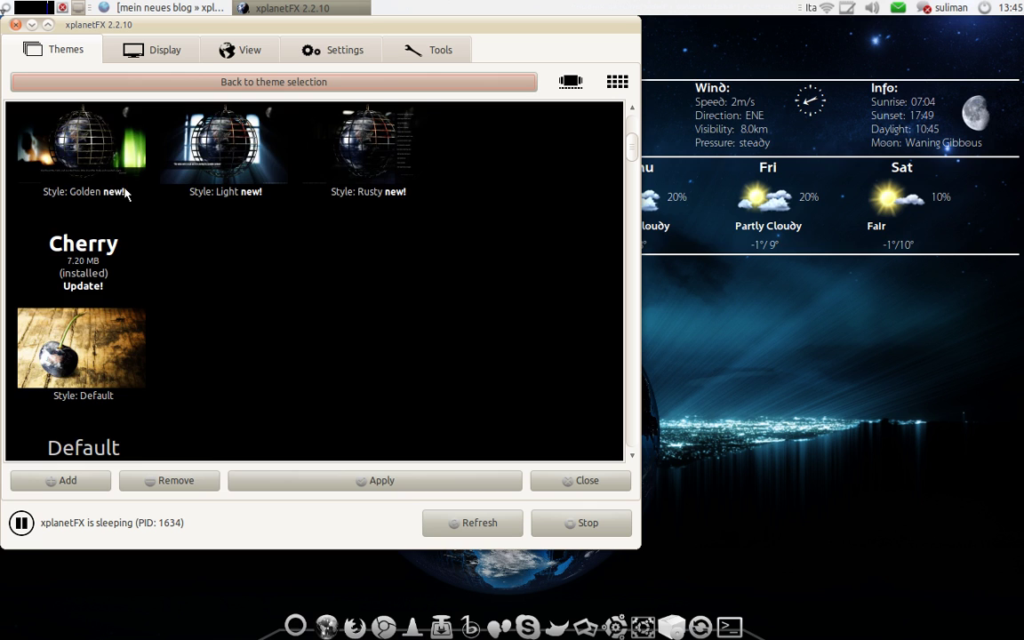
pyautogui.scroll(-10, 116, 247)
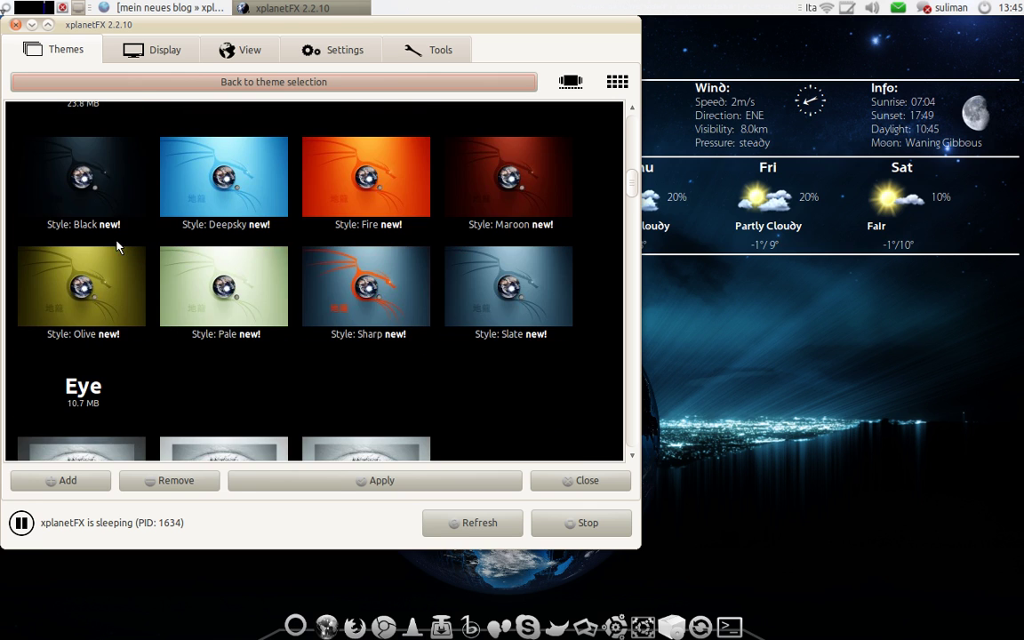
pyautogui.scroll(-3, 306, 248)
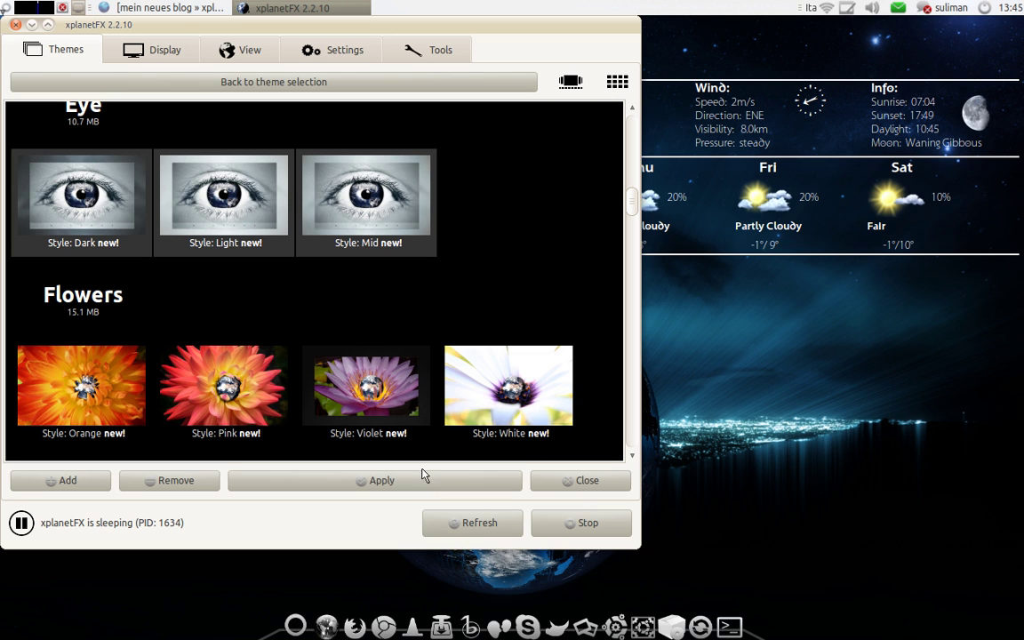
pyautogui.scroll(-5, 316, 320)
pyautogui.scroll(-20, 311, 325)
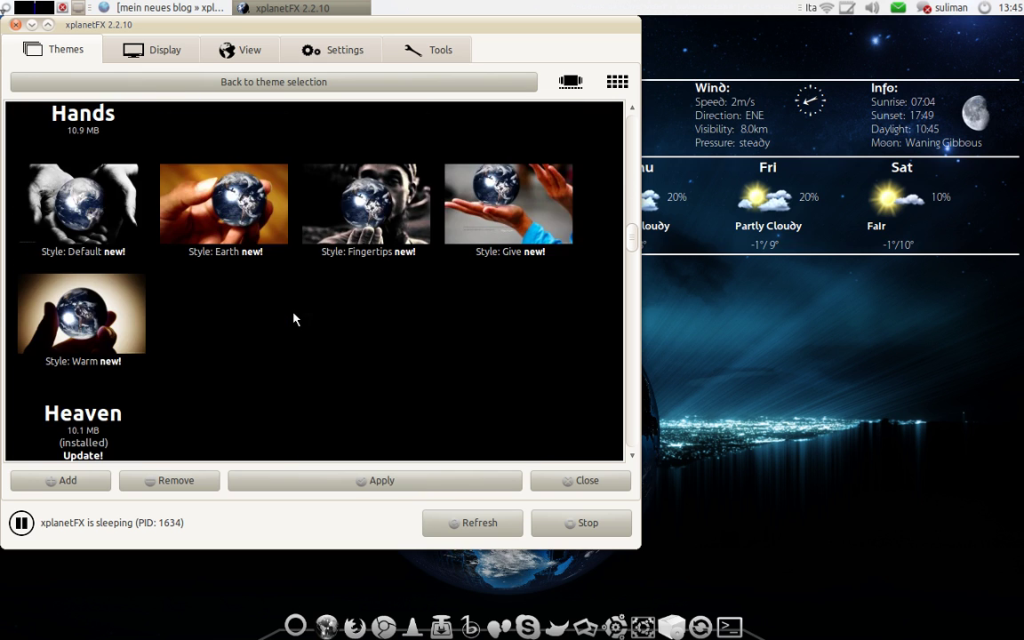
pyautogui.scroll(-20, 267, 291)
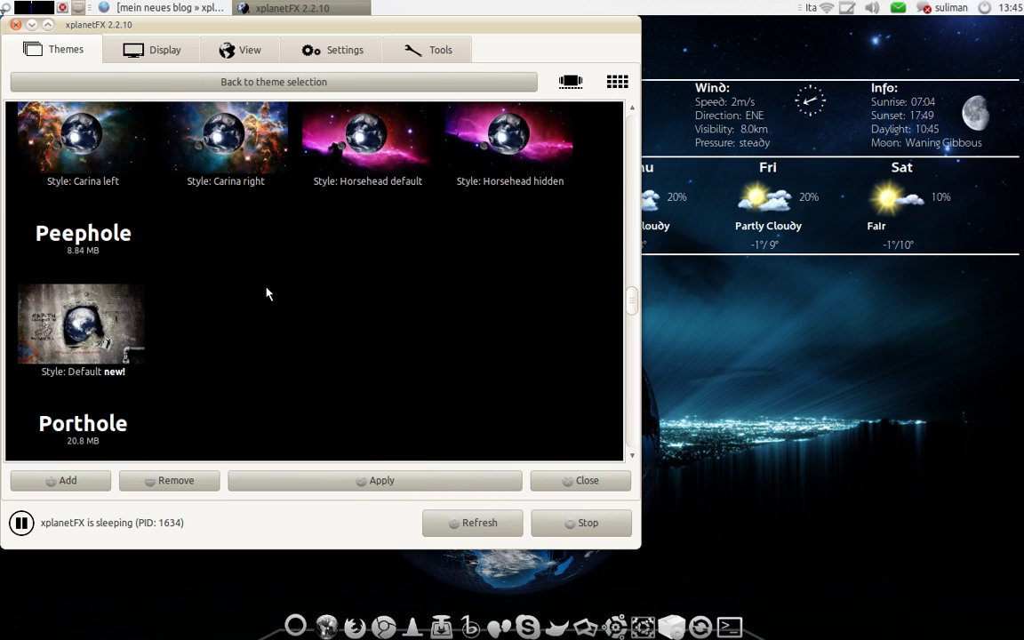
pyautogui.scroll(-6, 263, 294)
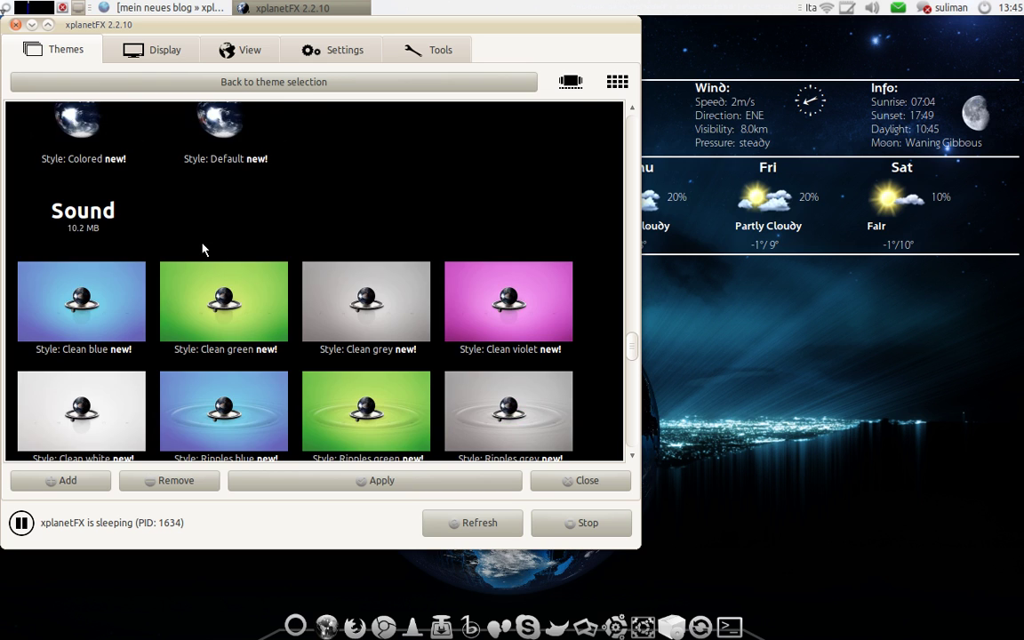
pyautogui.scroll(18, 203, 250)
pyautogui.scroll(20, 202, 250)
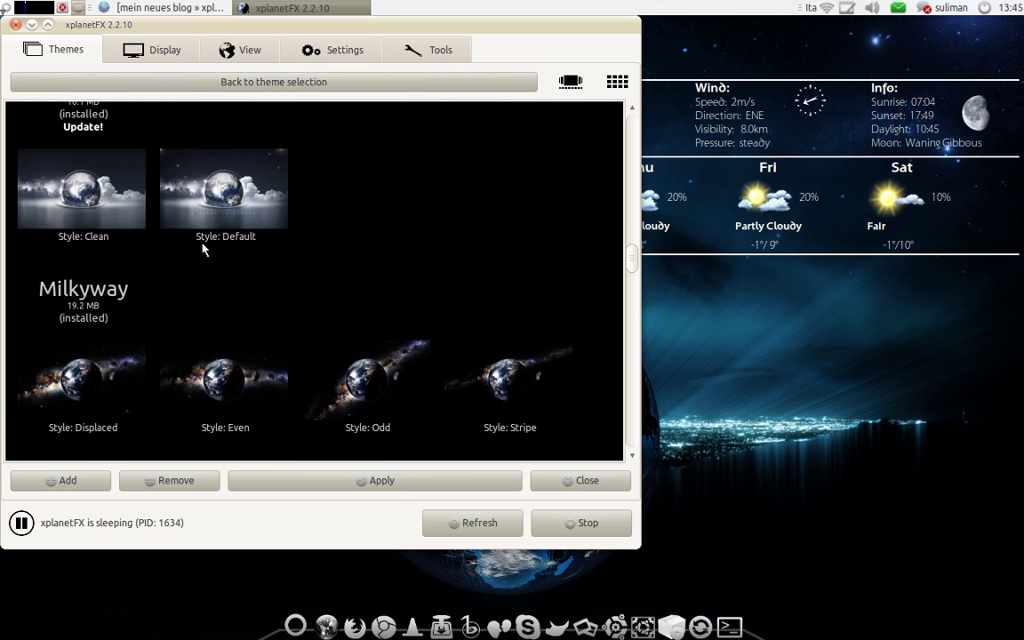
pyautogui.scroll(20, 203, 249)
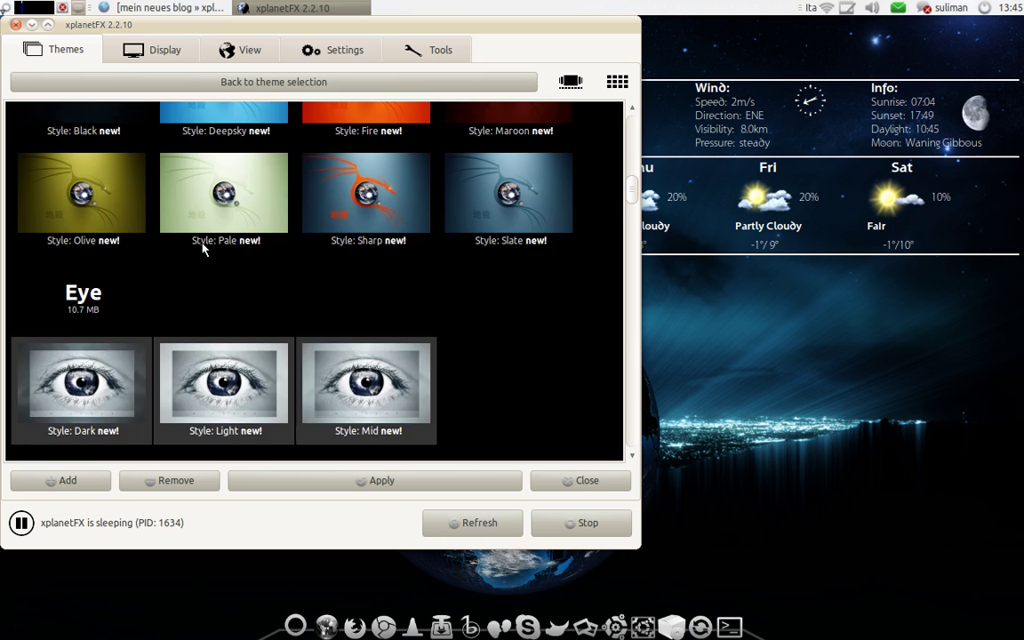
# Step: In the display settings, move the earth to about 606 horizontally and 495 vertically, and enlarge it to size 34
pyautogui.click(165, 51)
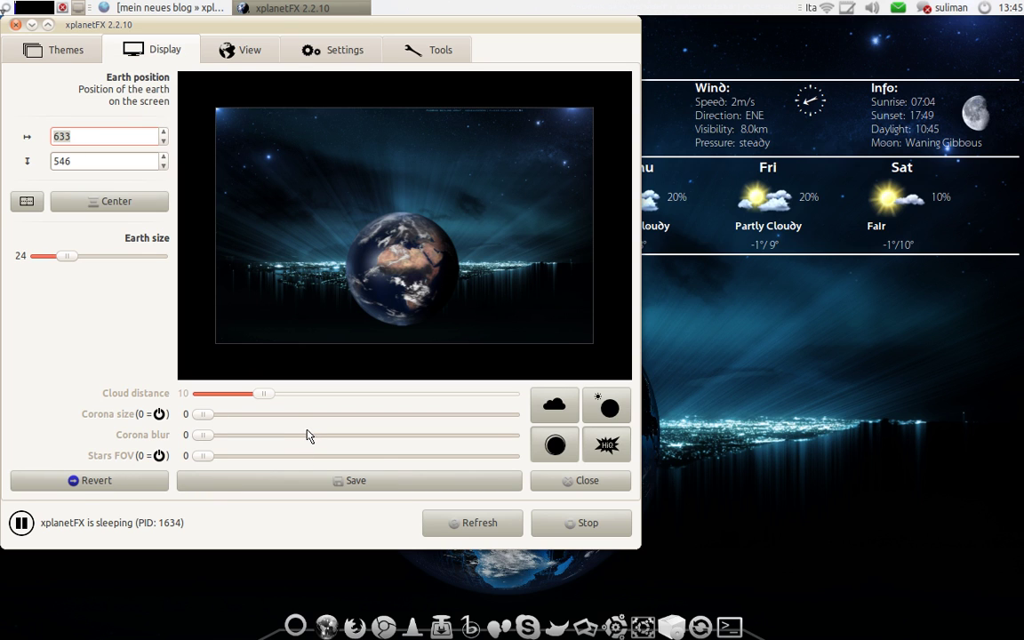
pyautogui.moveTo(395, 272)
pyautogui.mouseDown()
pyautogui.moveTo(384, 267)
pyautogui.moveTo(396, 258)
pyautogui.mouseUp()
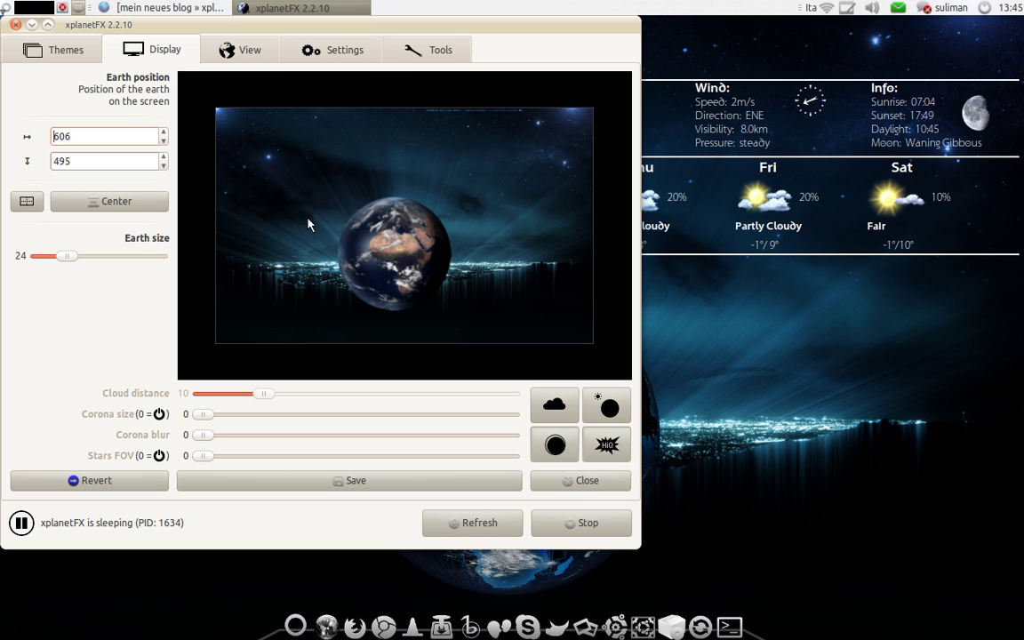
pyautogui.click(50, 47)
pyautogui.click(163, 53)
pyautogui.moveTo(66, 256)
pyautogui.mouseDown()
pyautogui.moveTo(103, 258)
pyautogui.moveTo(79, 265)
pyautogui.mouseUp()
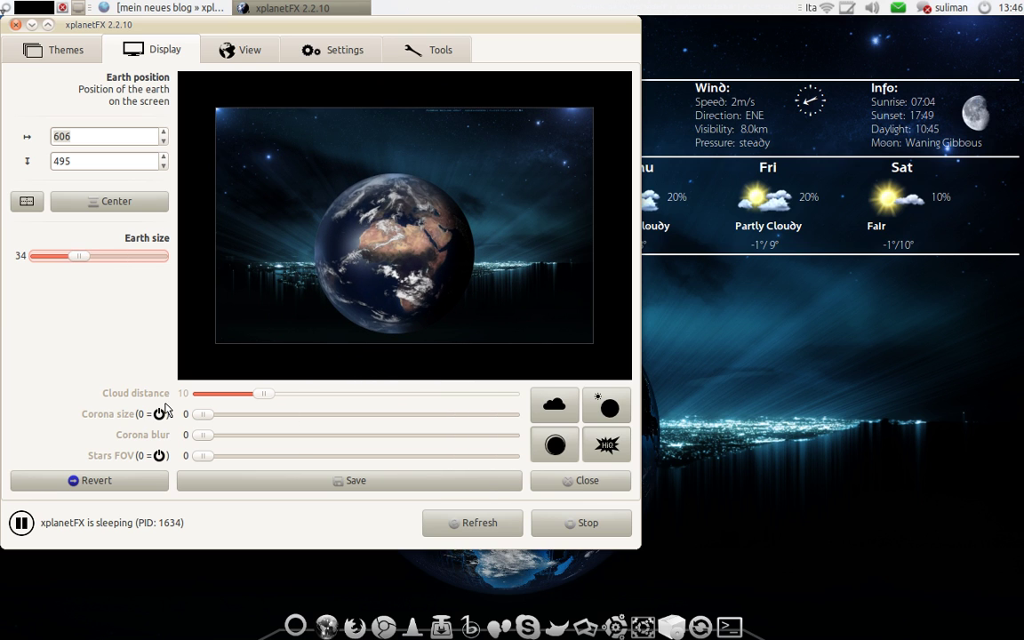
# Step: Give the earth a corona of size 26 and turn on the separate cloud layer
pyautogui.click(201, 417)
pyautogui.moveTo(236, 425); pyautogui.dragTo(412, 337)
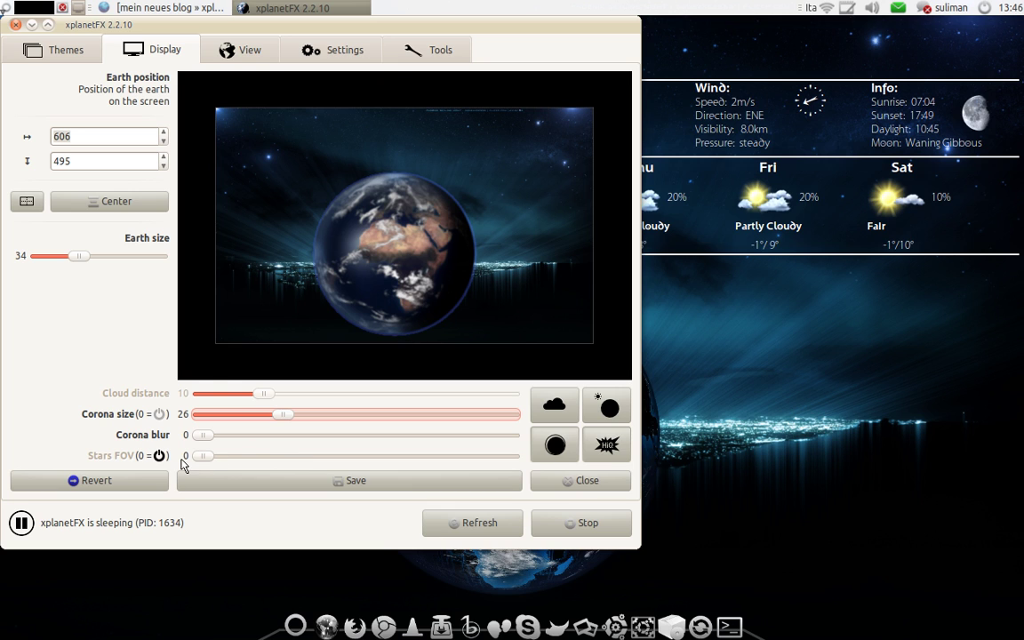
pyautogui.moveTo(201, 457); pyautogui.dragTo(196, 480)
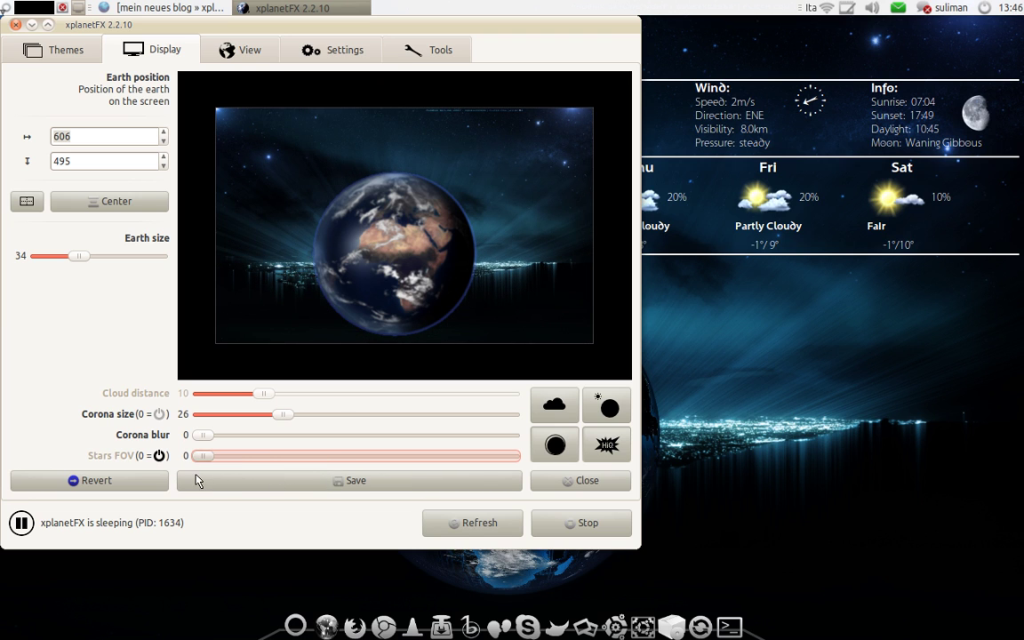
pyautogui.click(547, 409)
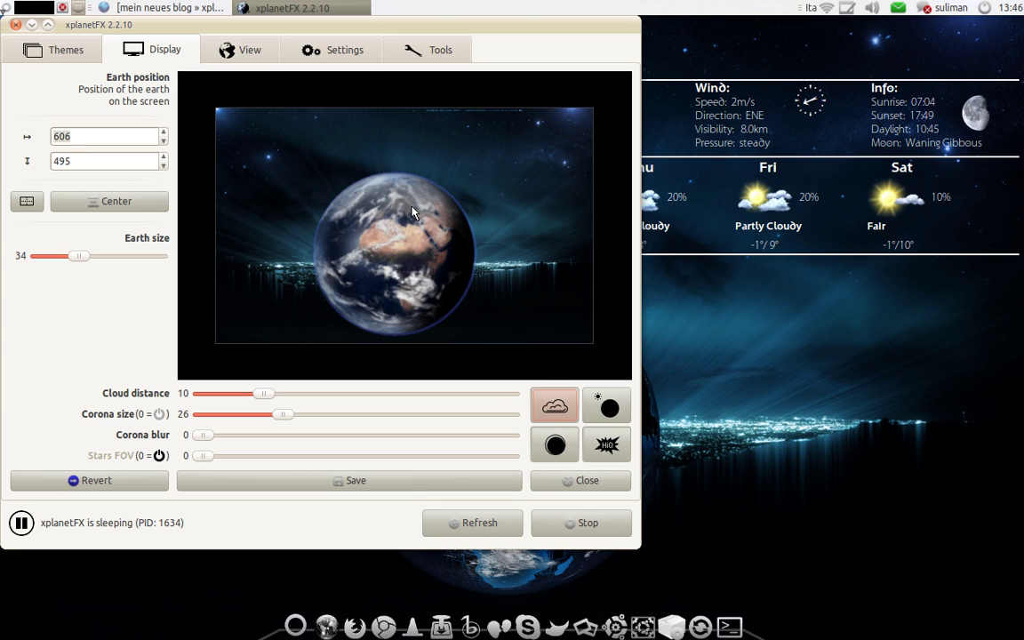
# Step: Try the sun reflection, shaded-side and LoQ rendering options on the earth preview, switching each back
pyautogui.click(609, 407)
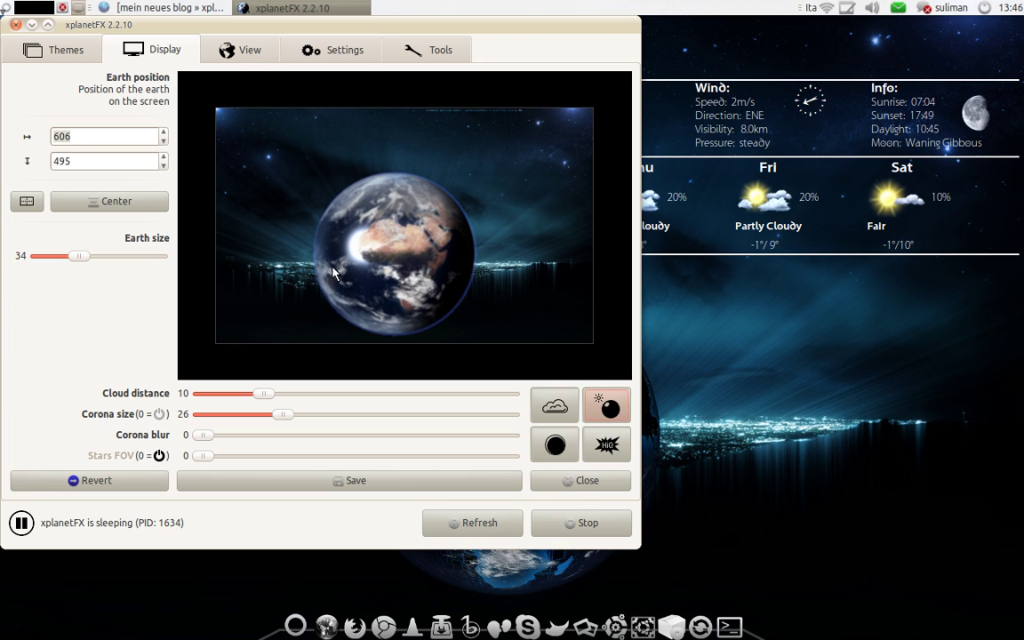
pyautogui.click(554, 446)
pyautogui.click(557, 452)
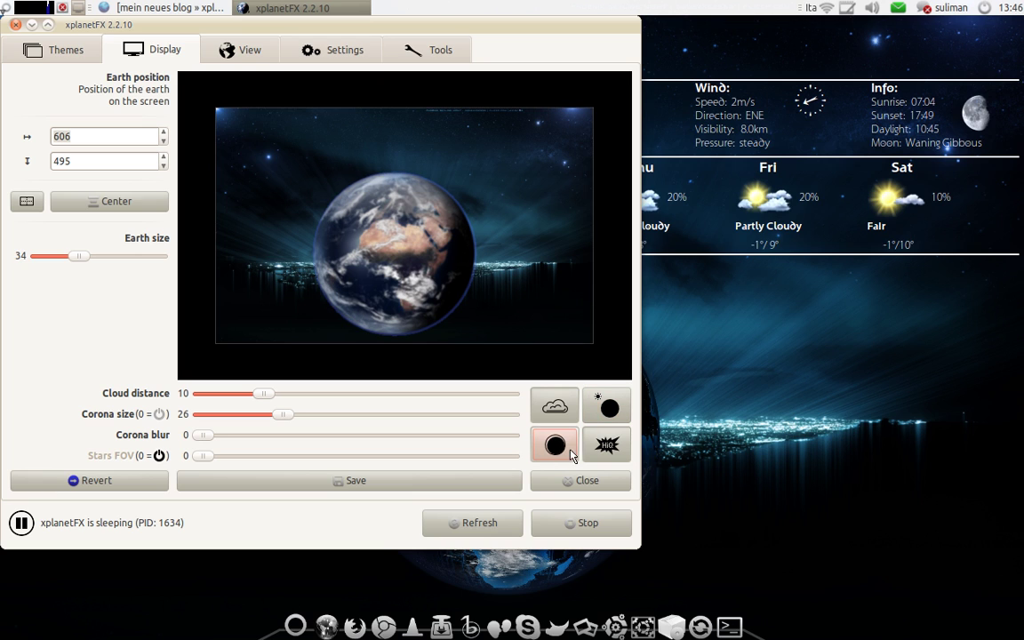
pyautogui.click(609, 452)
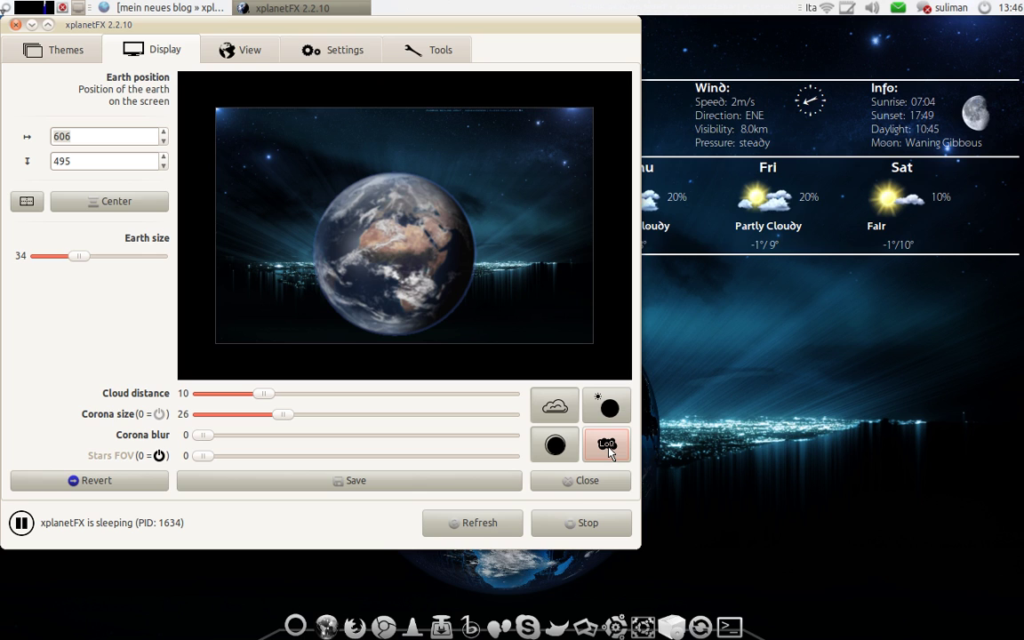
pyautogui.click(609, 451)
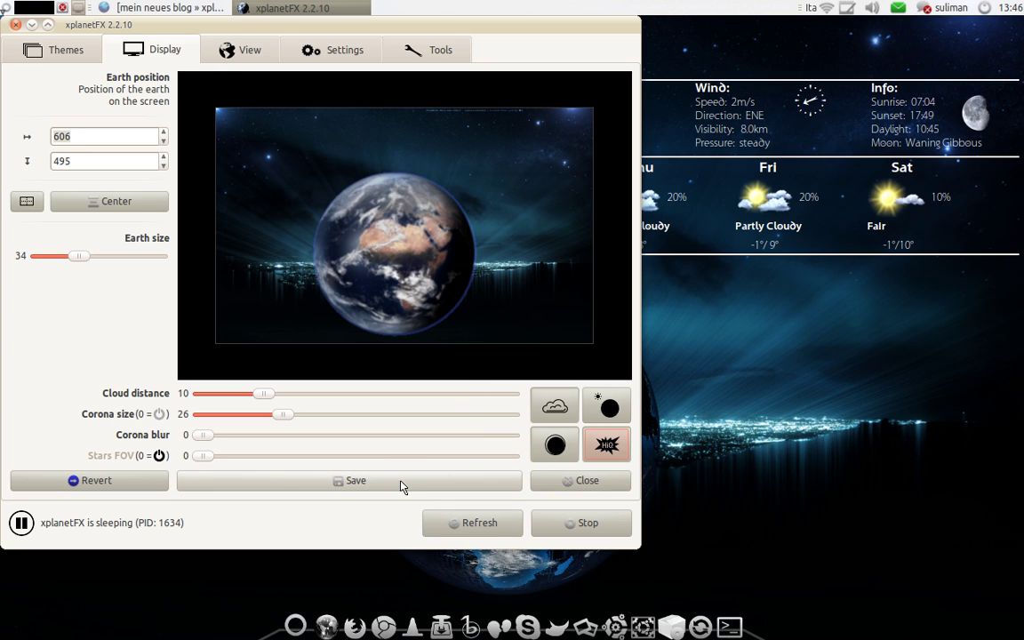
# Step: In the view settings, try a target over northwest Africa, then place it in Southeast Asia at longitude 102, latitude 5
pyautogui.click(241, 56)
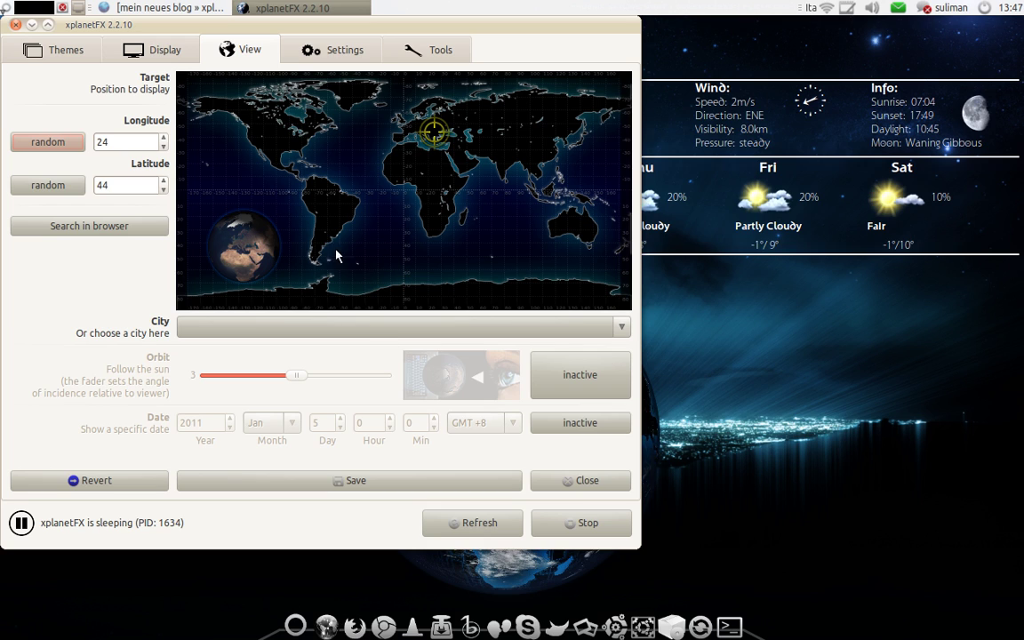
pyautogui.click(389, 156)
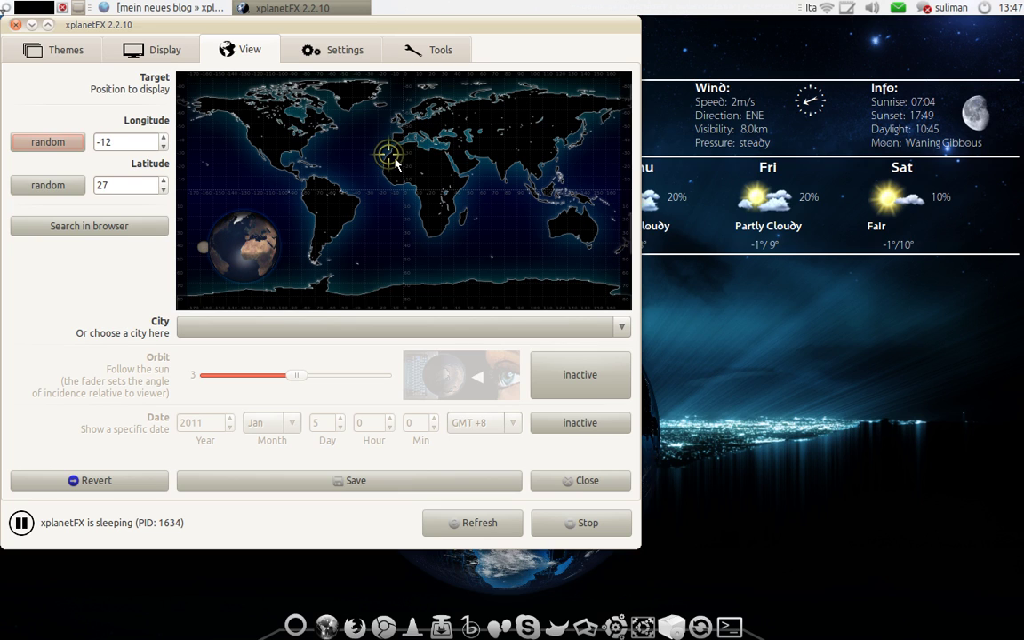
pyautogui.click(532, 183)
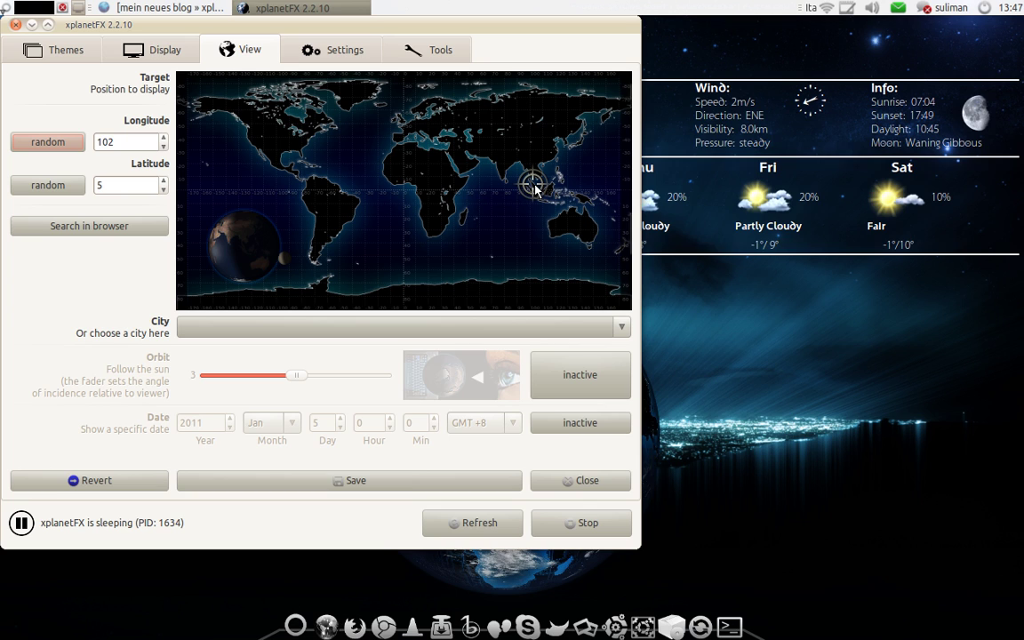
# Step: Place the view target over the Mediterranean at longitude 20, latitude 36, and activate the Orbit option that follows the sun
pyautogui.click(427, 142)
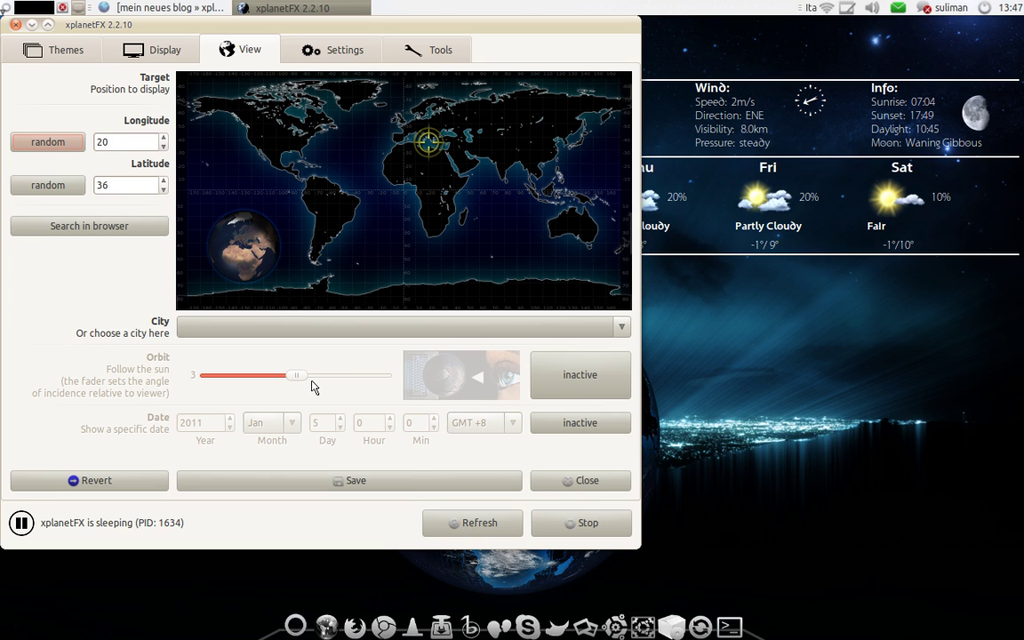
pyautogui.click(581, 391)
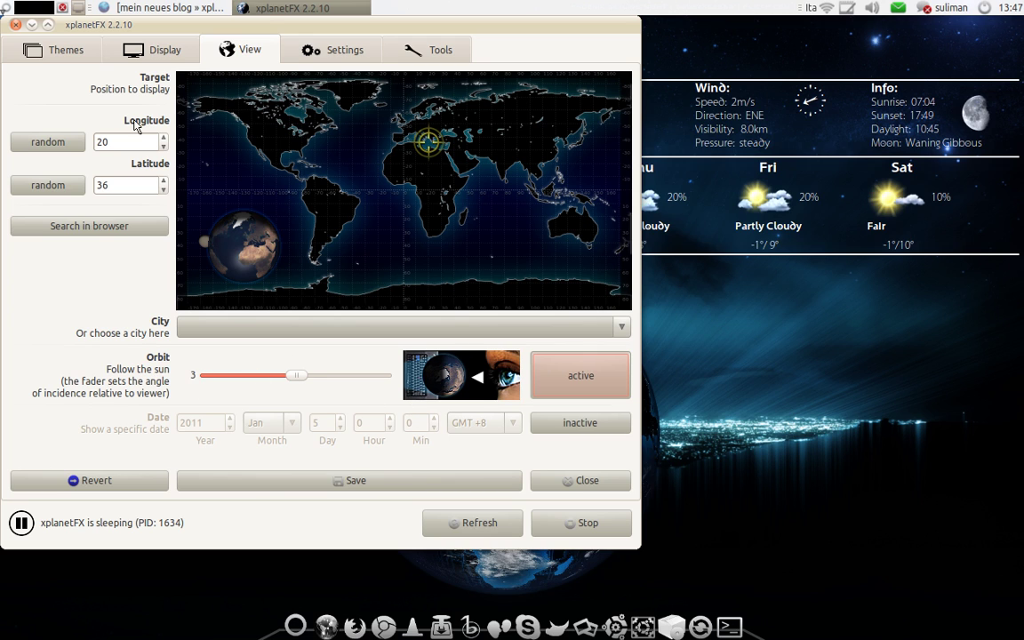
# Step: In the program settings, set the refresh time to sleep between renderings to about 01:07:13
pyautogui.click(307, 52)
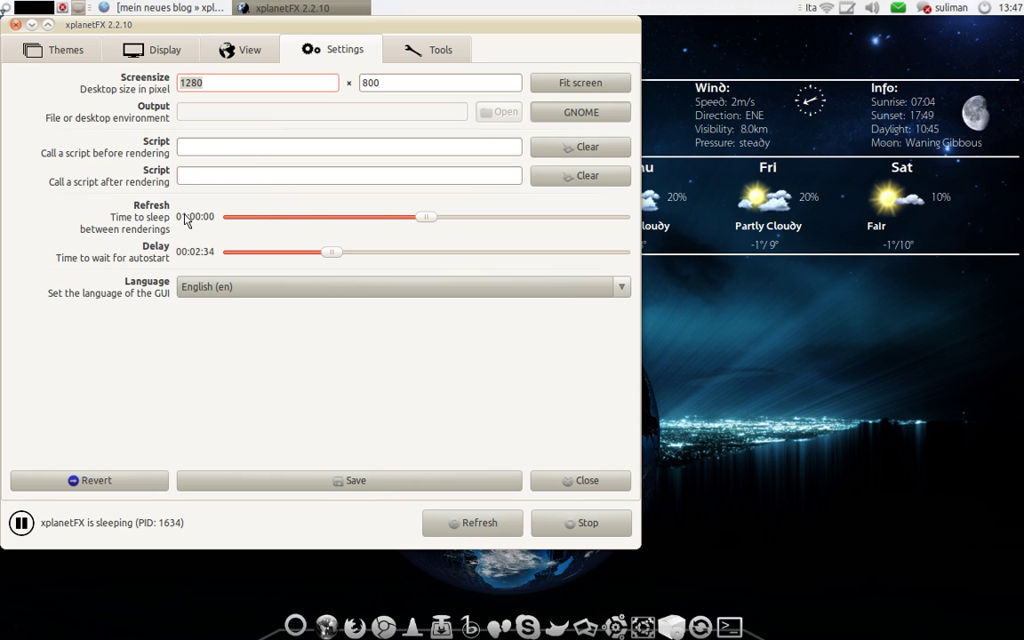
pyautogui.moveTo(429, 220); pyautogui.dragTo(398, 231)
pyautogui.click(398, 232)
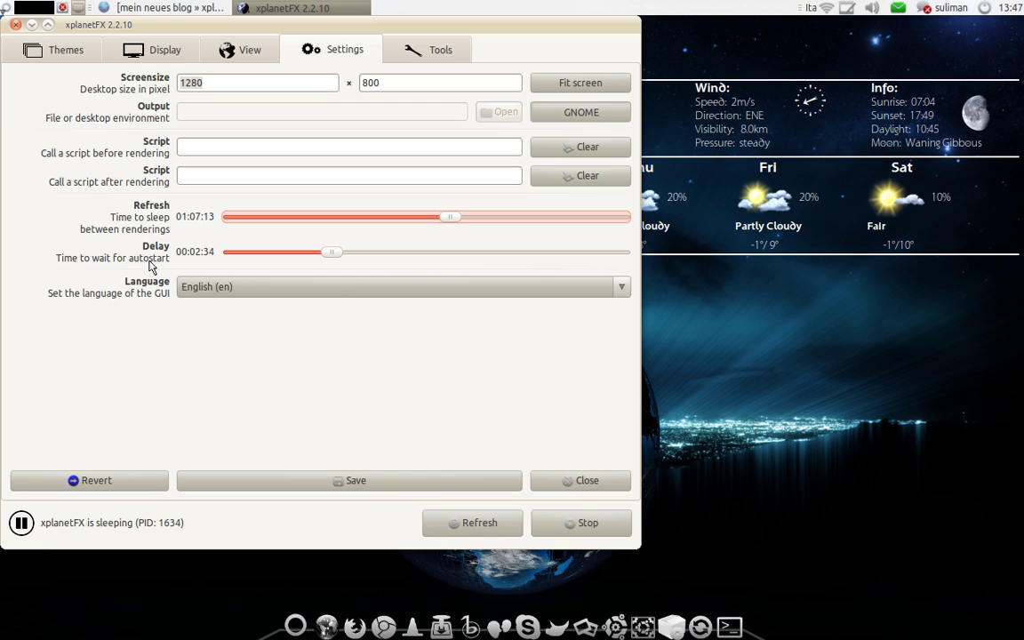
# Step: Review the activity log and the available maintenance tools, and close the xplanetFX window
pyautogui.click(442, 50)
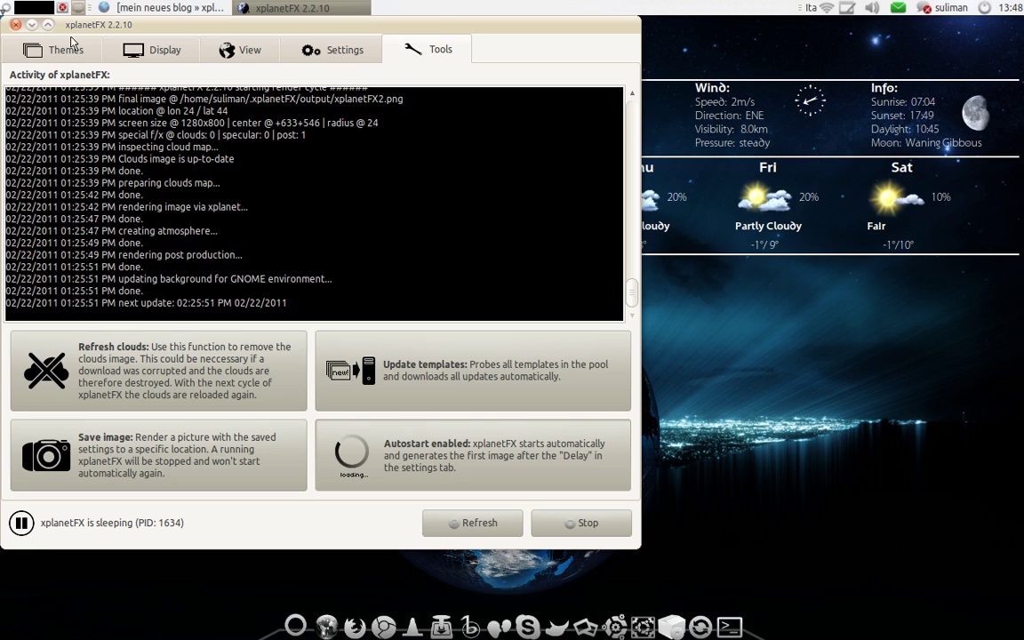
pyautogui.click(15, 26)
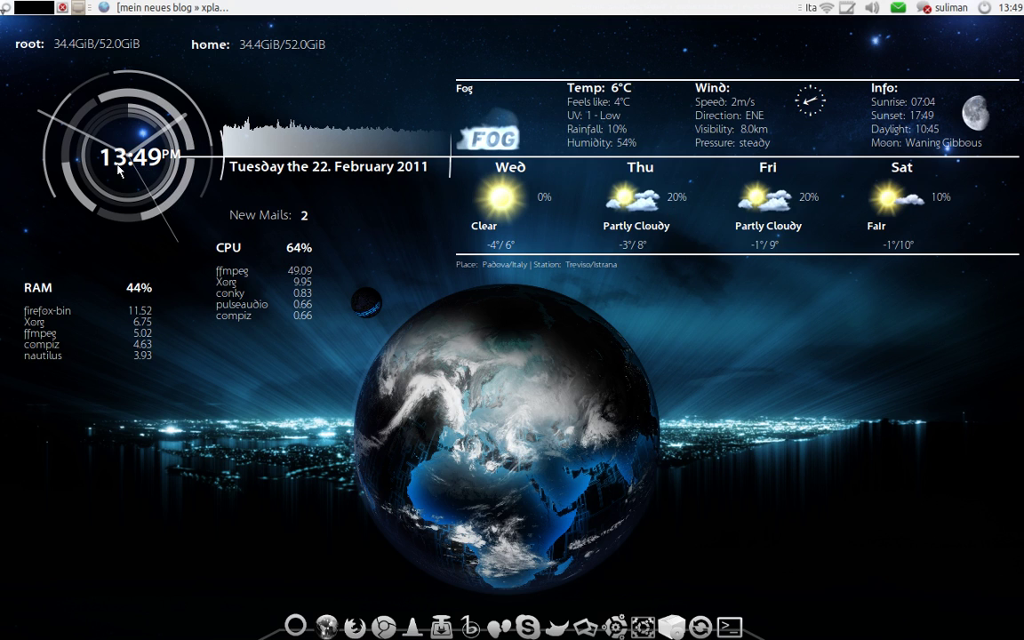
# Step: Switch to the web browser, look through the Conky_Ken page on GNOME-Look.org including its download links, and minimize the browser
pyautogui.click(165, 9)
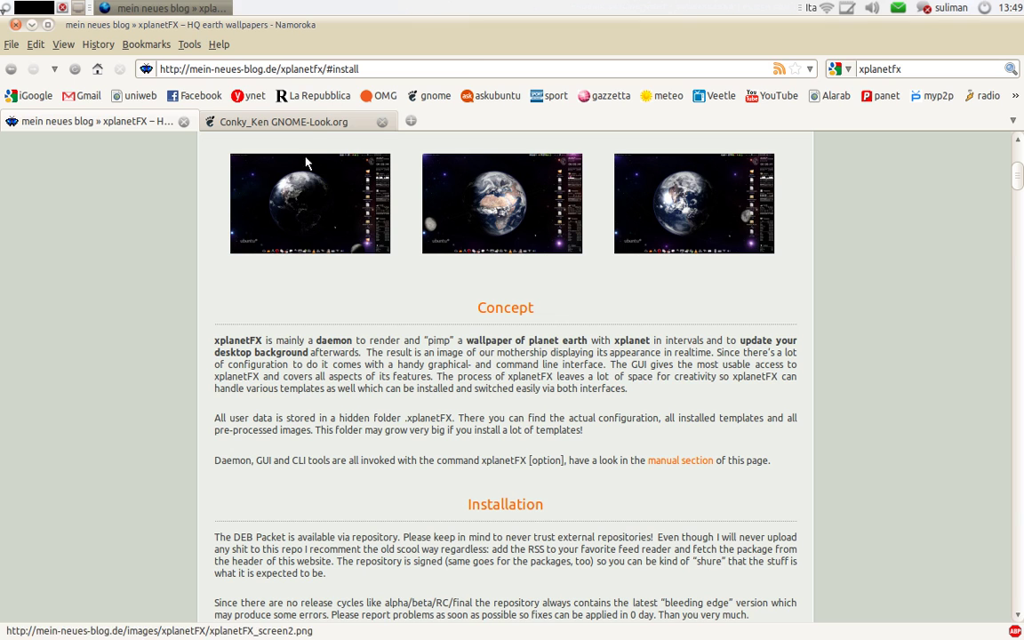
pyautogui.click(280, 119)
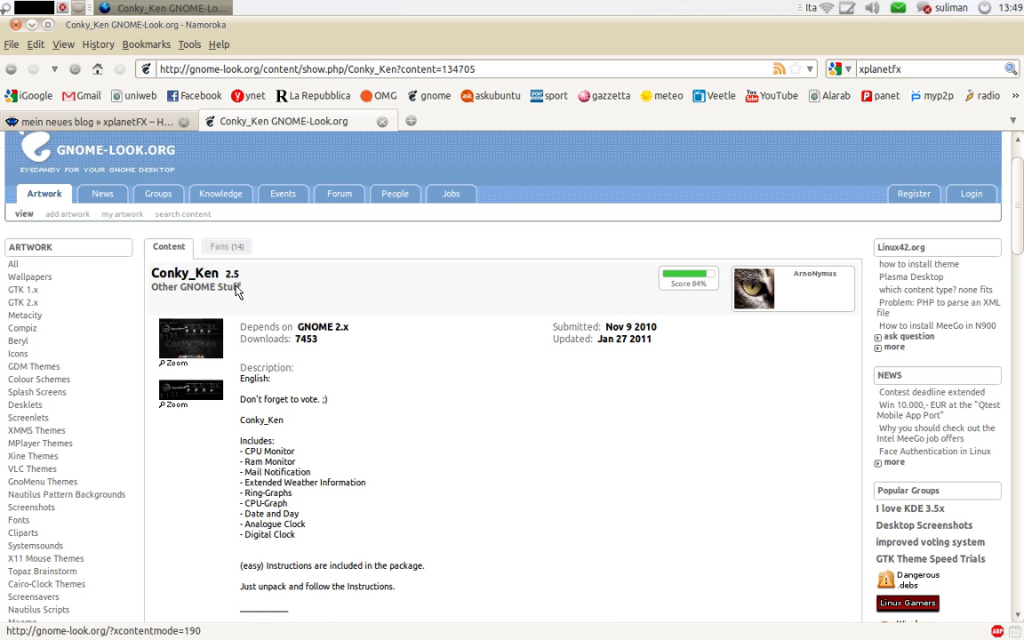
pyautogui.scroll(-20, 229, 312)
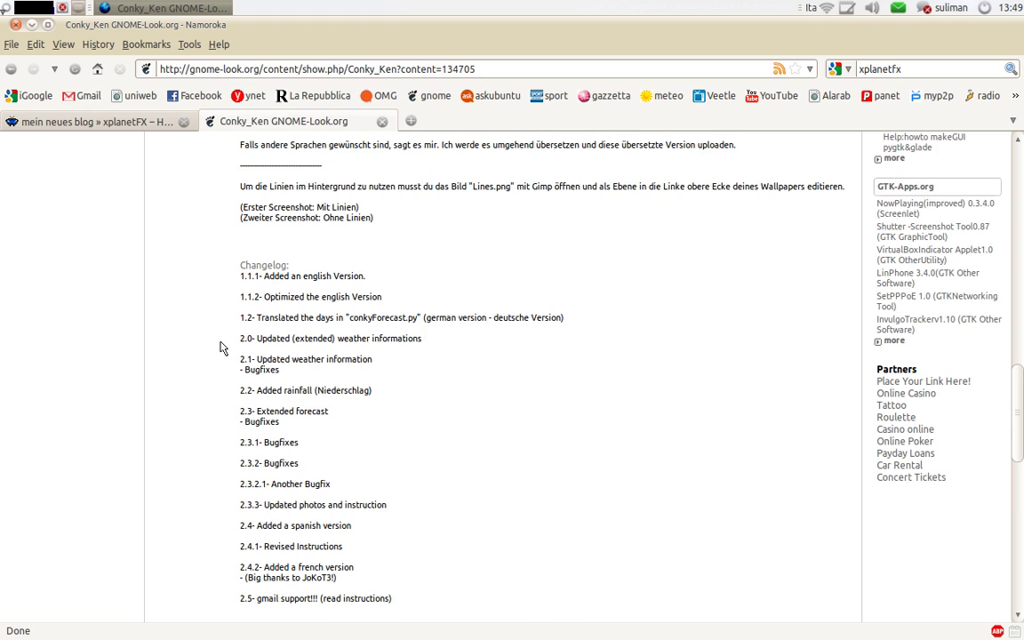
pyautogui.scroll(-7, 222, 346)
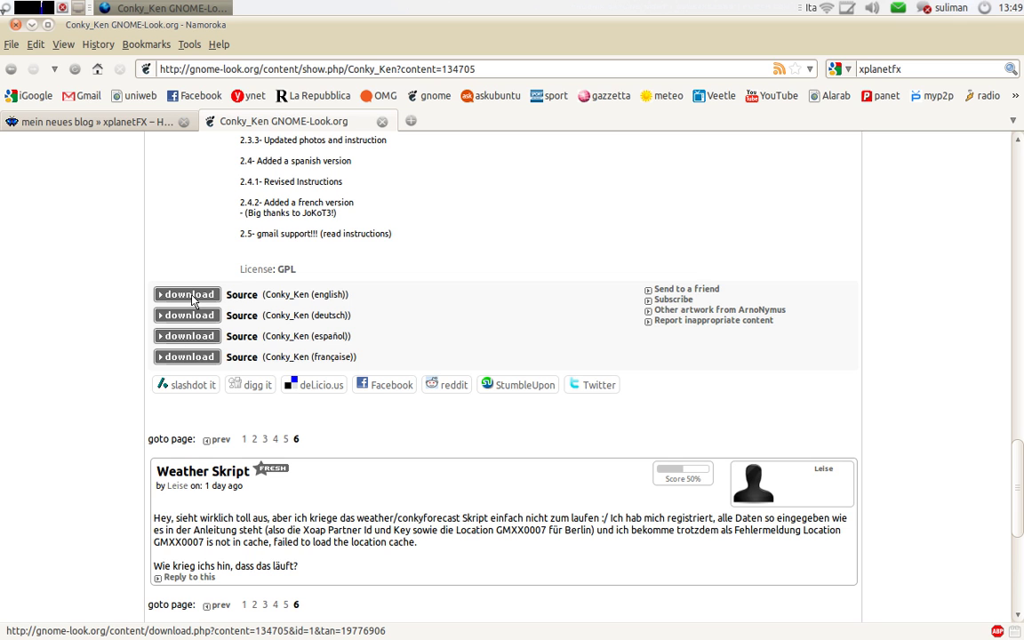
pyautogui.scroll(12, 222, 320)
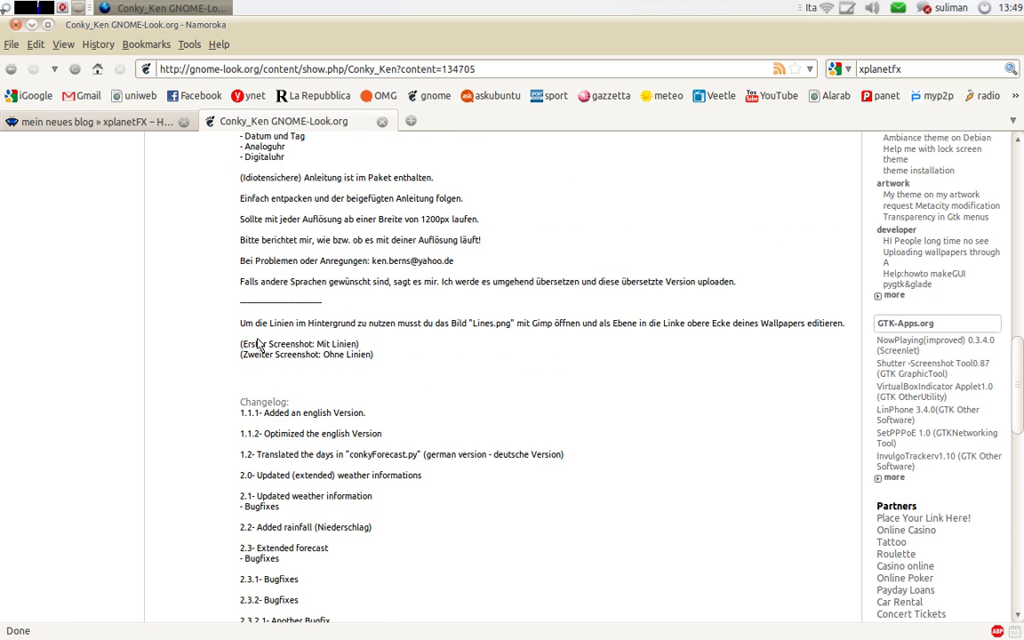
pyautogui.scroll(15, 258, 344)
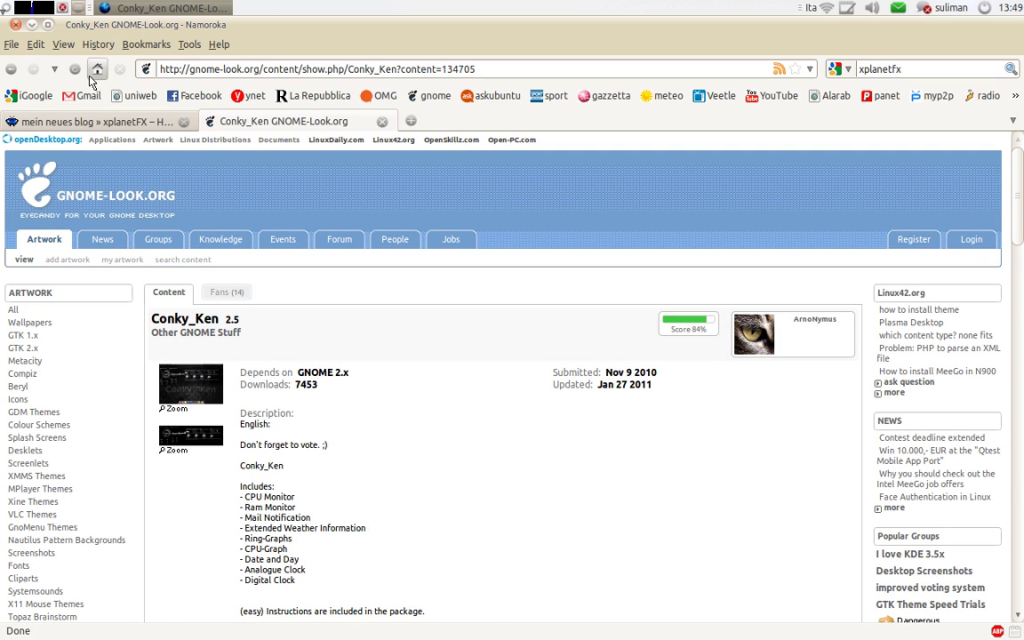
pyautogui.click(32, 26)
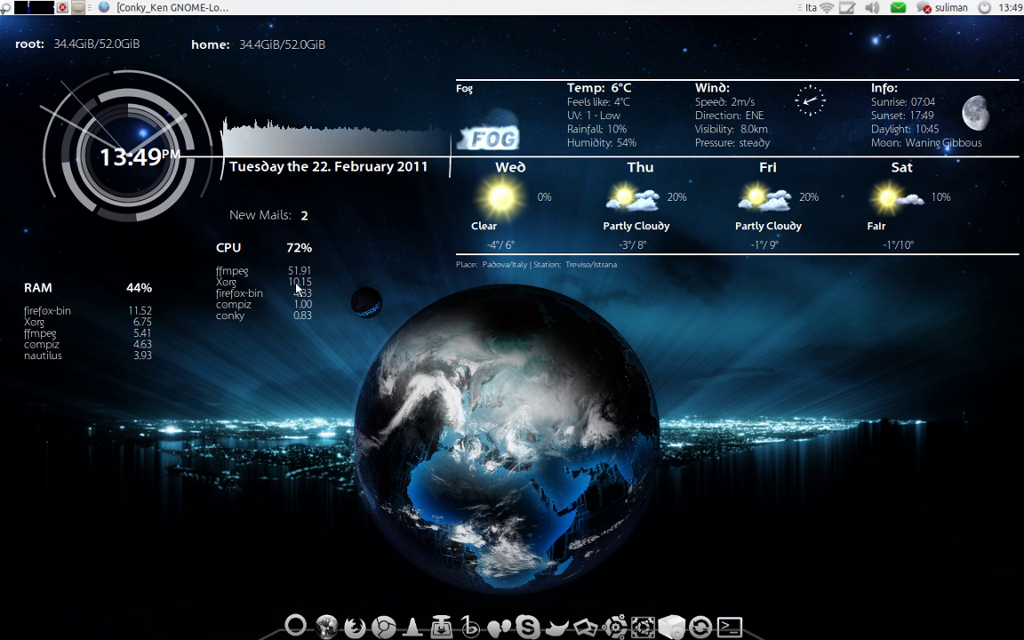